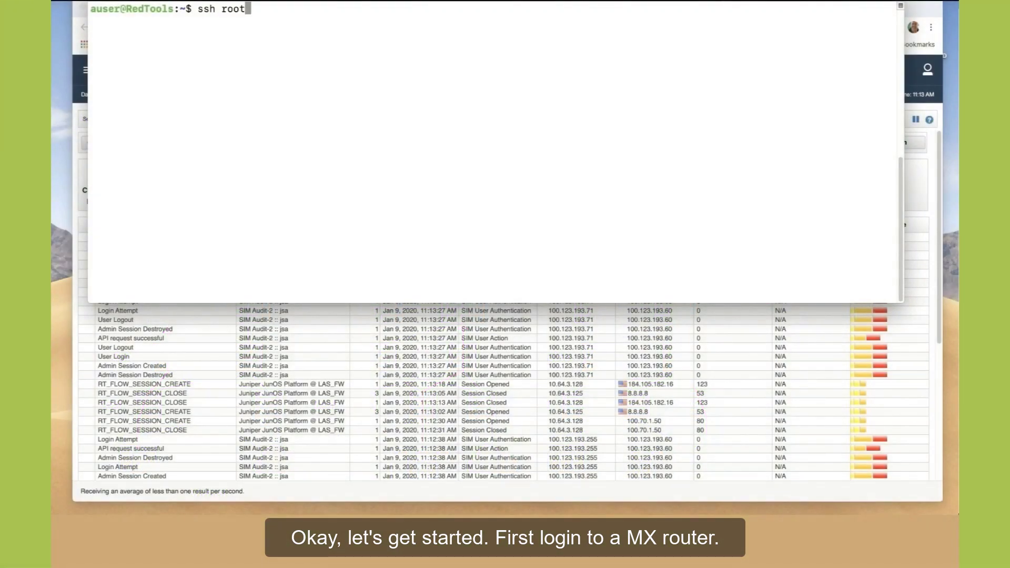
SSH into the MX router at 100.123.194.200, enter the CLI, and review the security-intelligence manifest URL and authentication
text(@100.123.194.200)
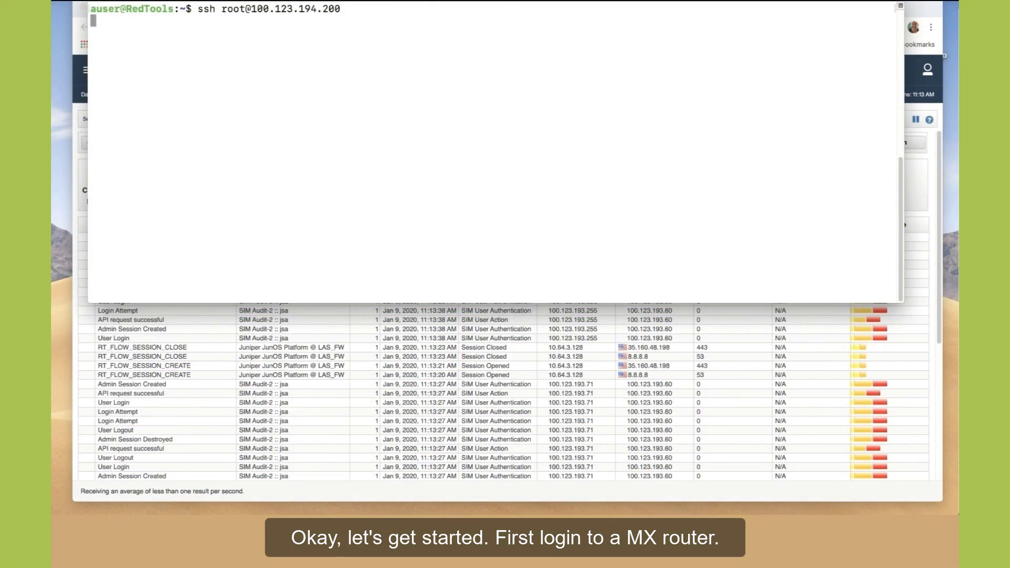
key(Return)
text(cli)
key(Return)
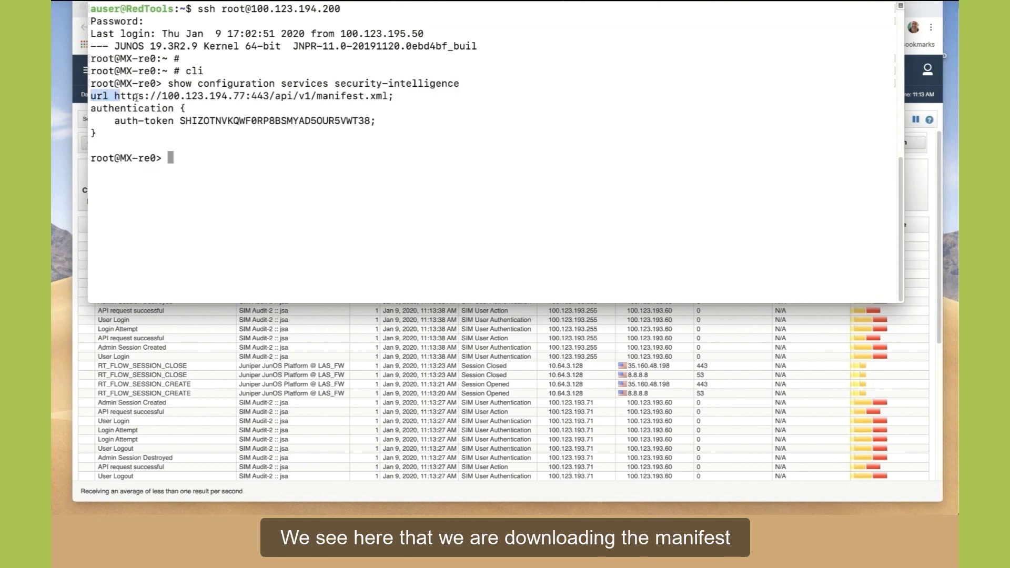
drag(382, 96, 404, 127)
click(403, 129)
Check the security-intelligence update status and its last update time
text(show ser)
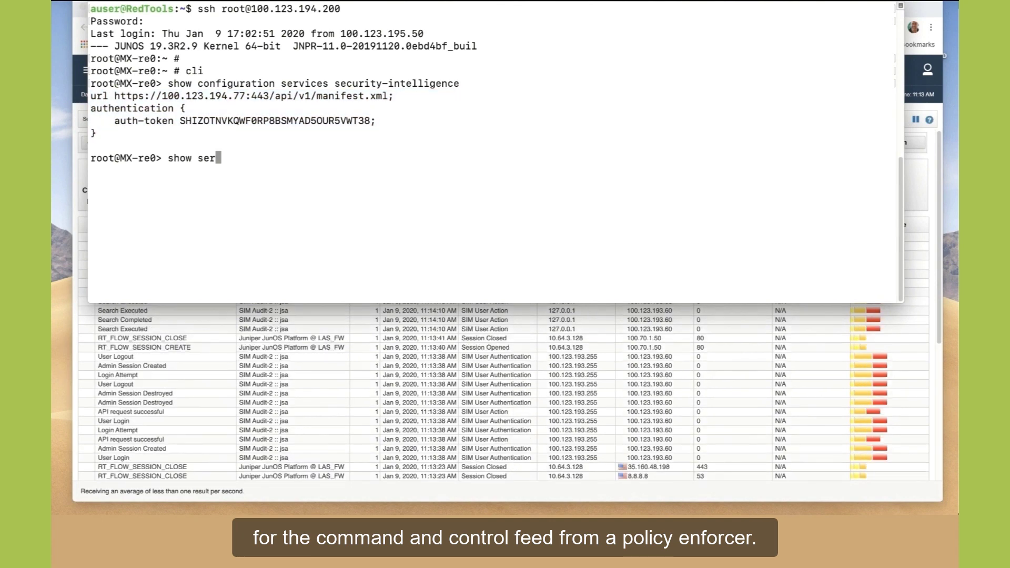
text(vices security-intelligence ststatus)
key(Return)
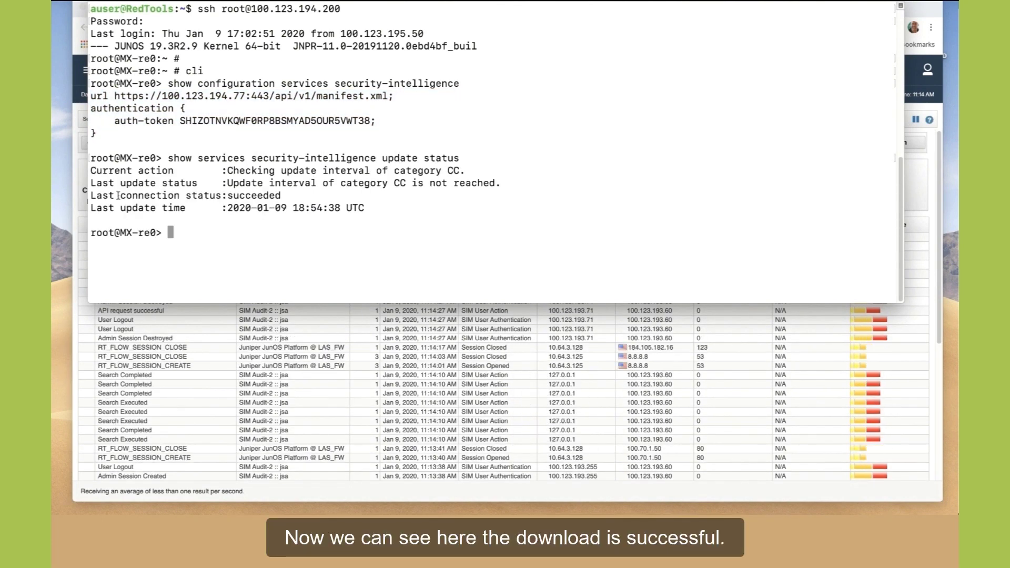
drag(181, 207, 379, 207)
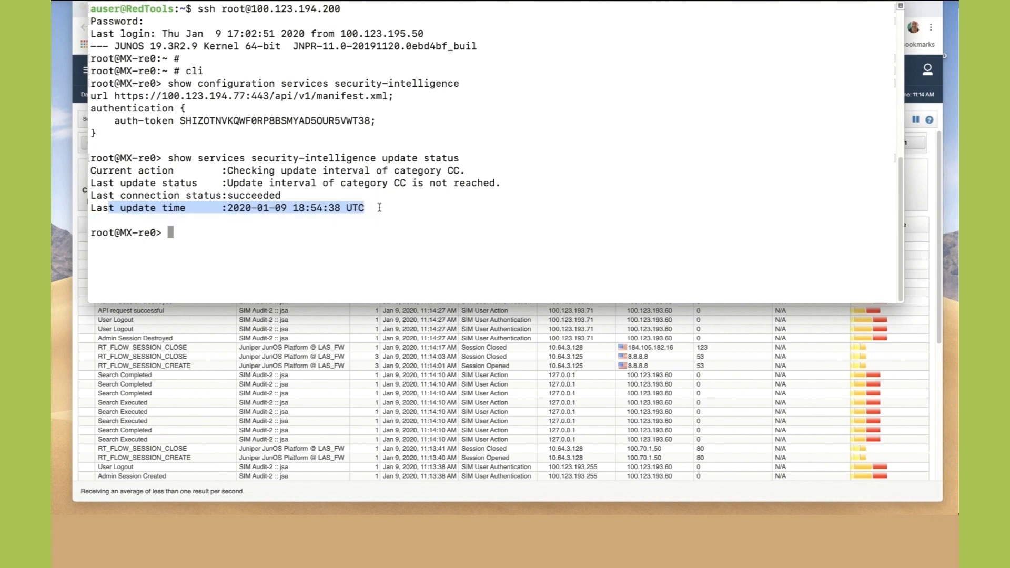
click(387, 242)
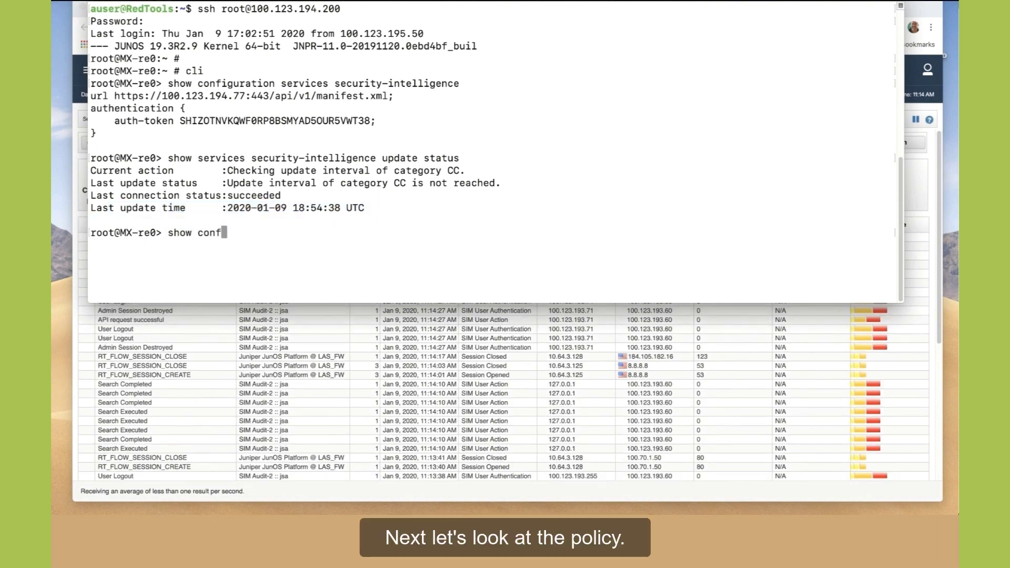
Show the web-filter config, noting profile p1, its security-intelligence policy, the threat level 8 drop action and template1
key(Return)
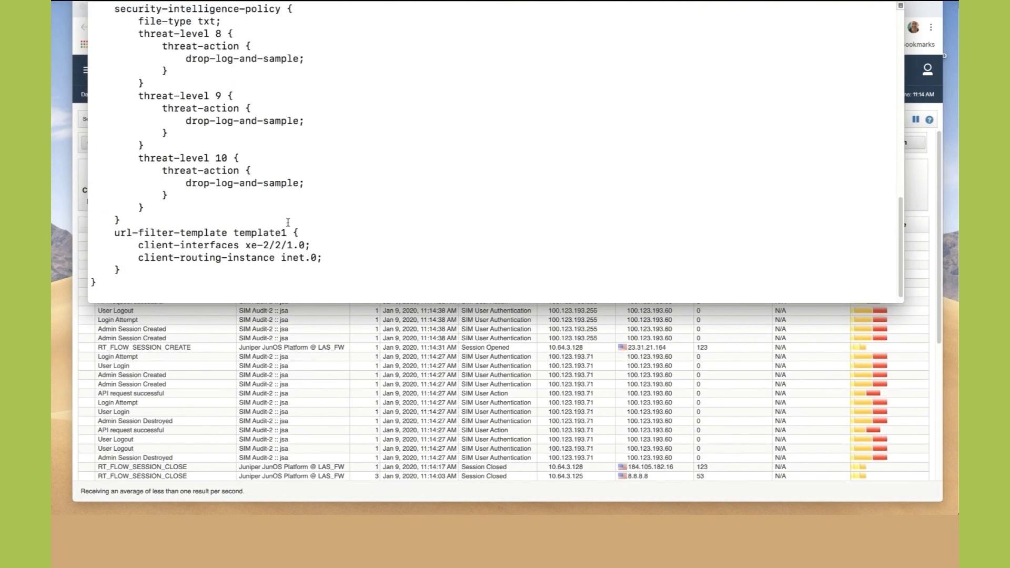
scroll(93, 108, up, 5)
drag(93, 108, 163, 109)
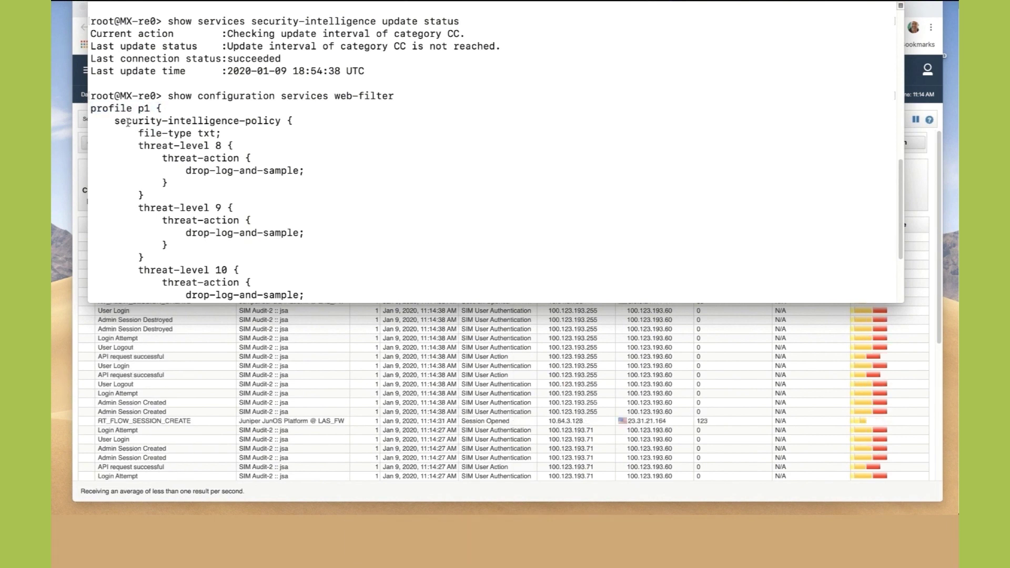
drag(216, 123, 336, 124)
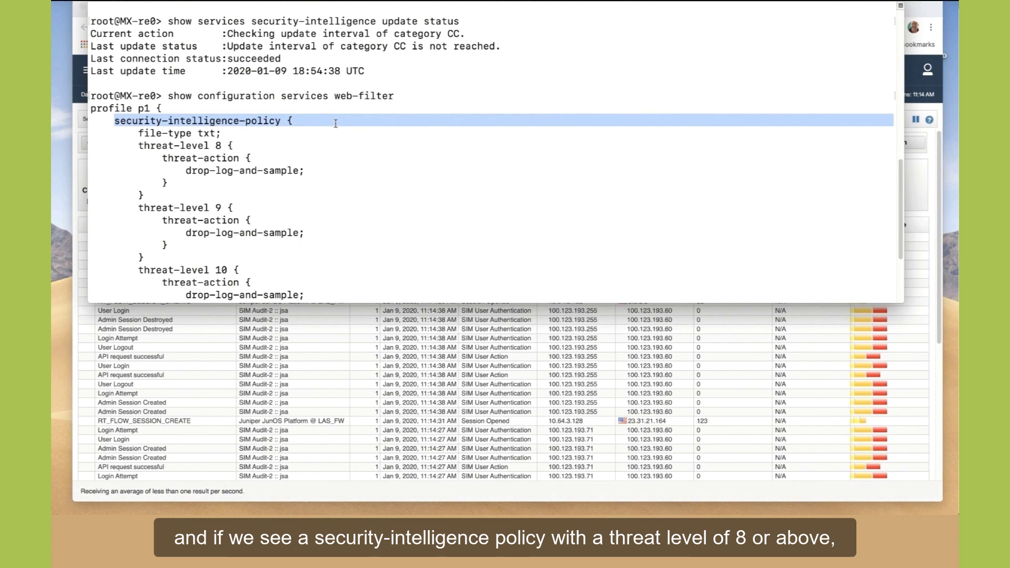
drag(138, 145, 307, 180)
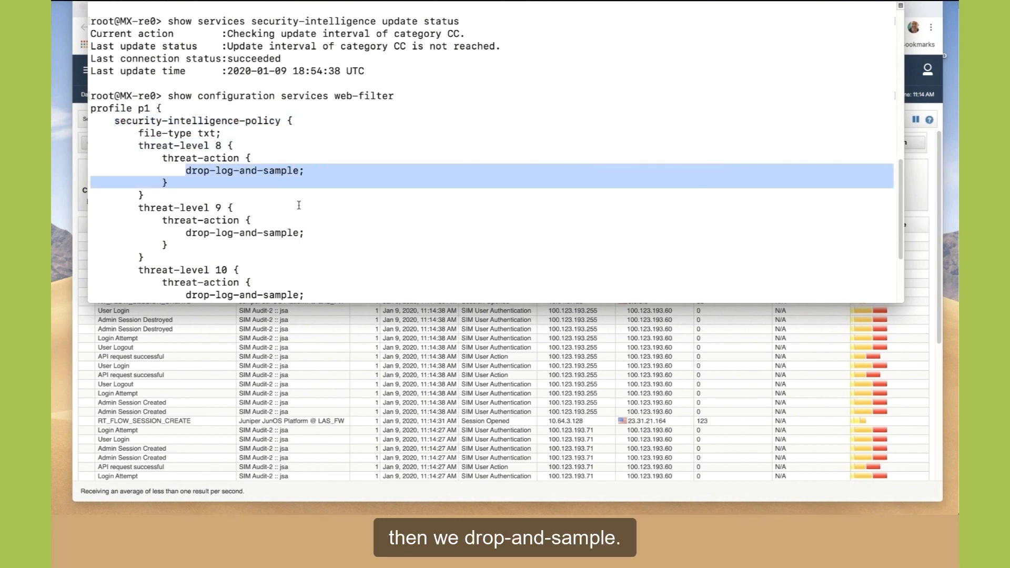
scroll(298, 206, down, 2)
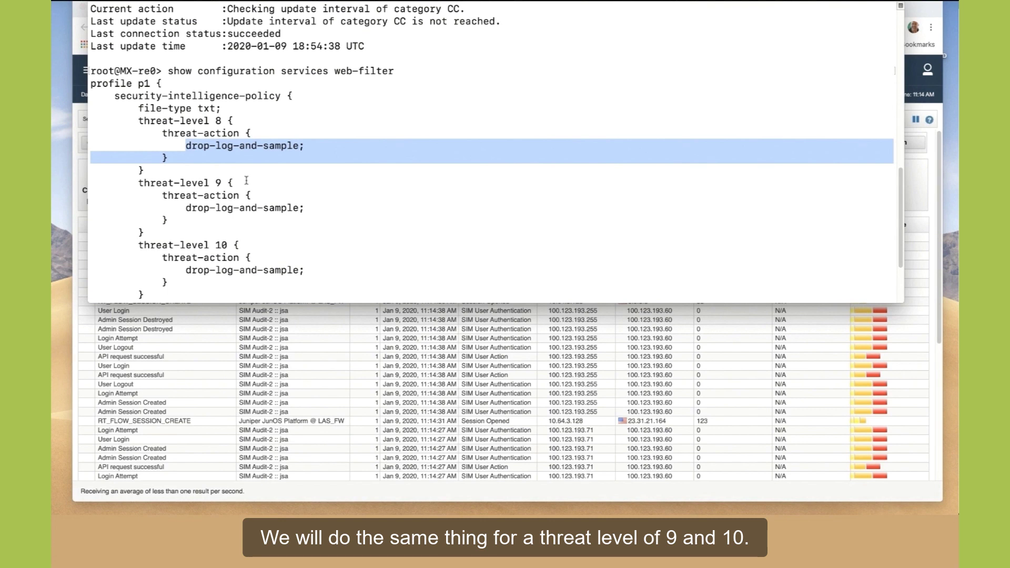
scroll(348, 217, down, 3)
drag(234, 232, 295, 232)
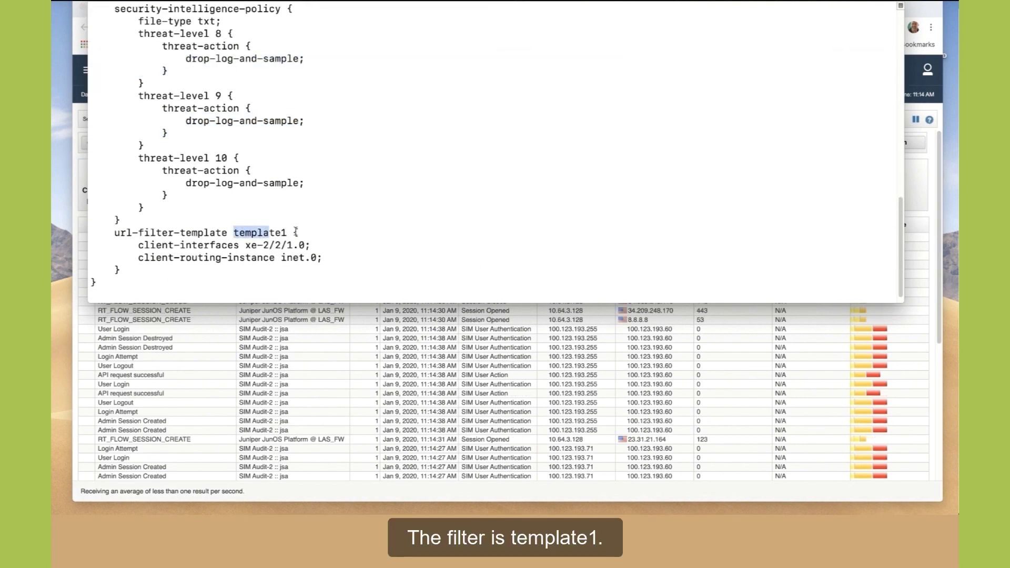
click(392, 244)
key(Return)
From the router shell, connect to vty fpc2 and list its filters, noting template1 index 184549376
text(start shell)
key(Return)
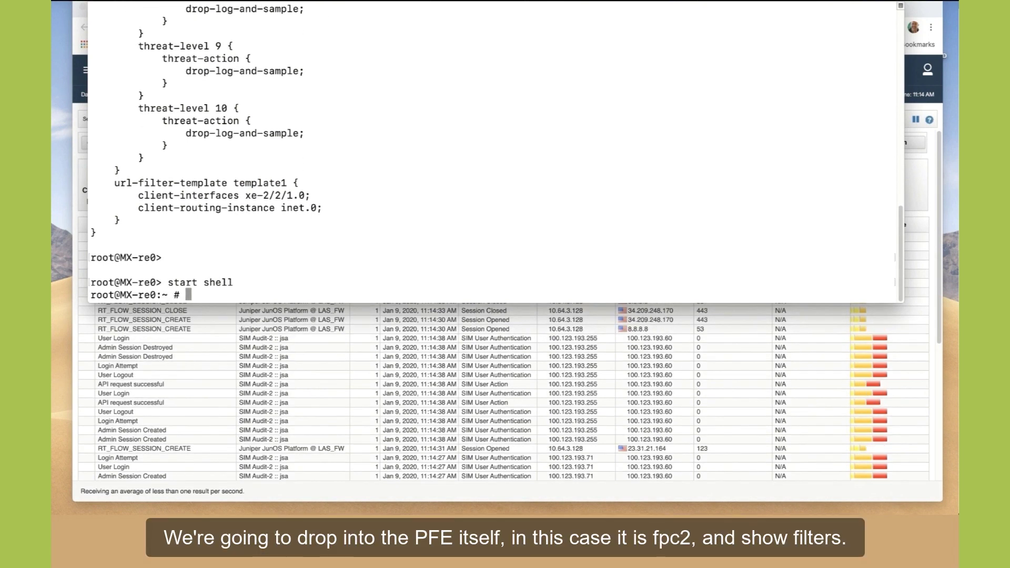
key(Return)
key(Return)
text(vty)
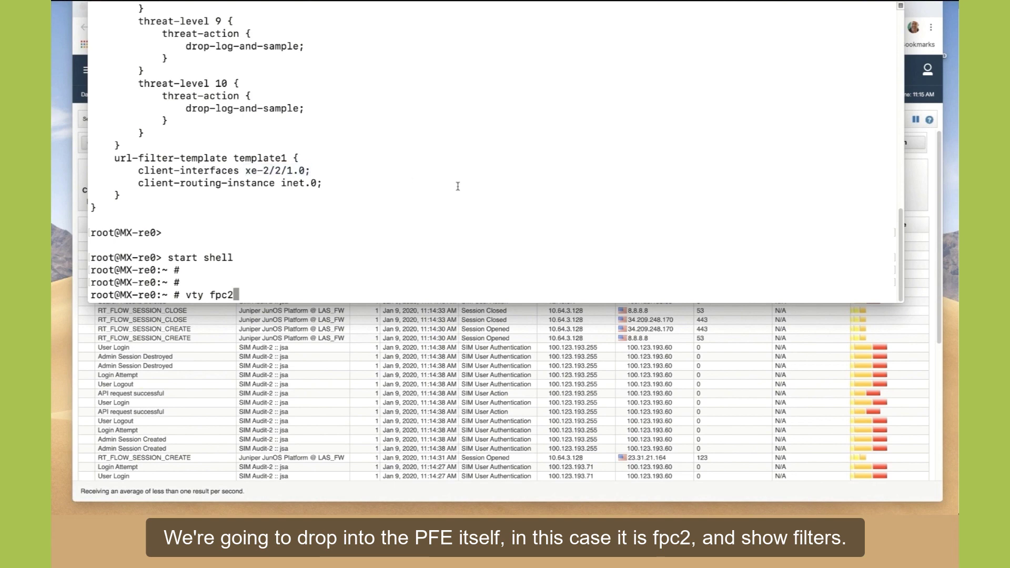
text( fpc2)
key(Return)
text(show filter)
key(Return)
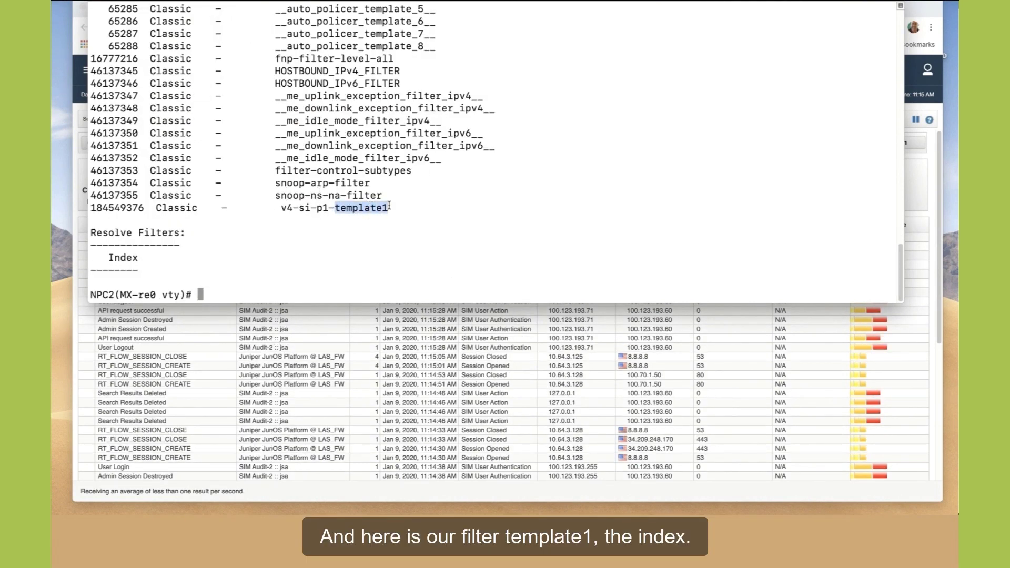
drag(90, 208, 145, 208)
key(super+c)
key(Return)
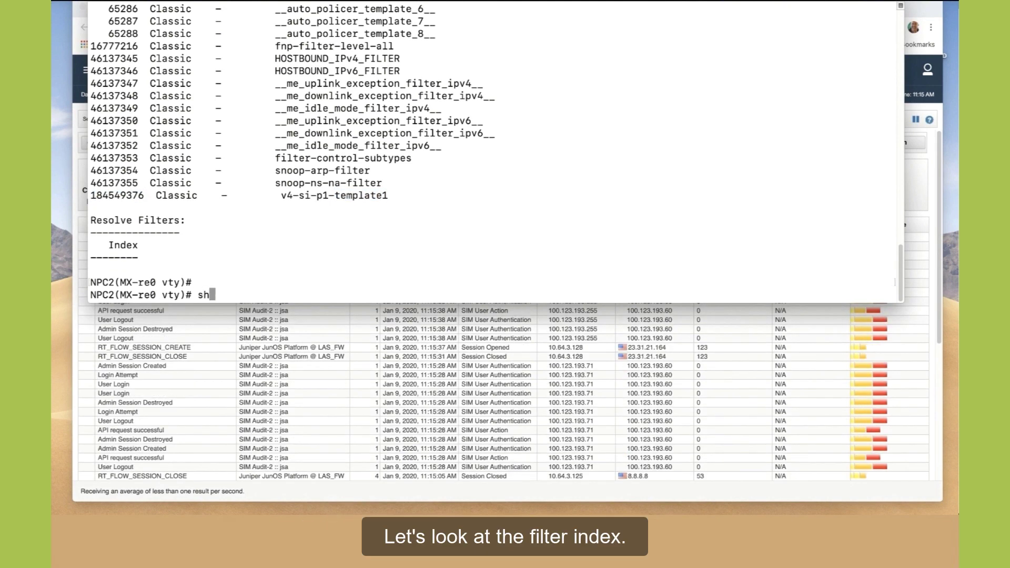
Show the filter index's command-and-control IPs and select threat-level-10 address 222.186.59.197
text(show filt)
key(Tab)
text(index)
key(super+v)
key(Return)
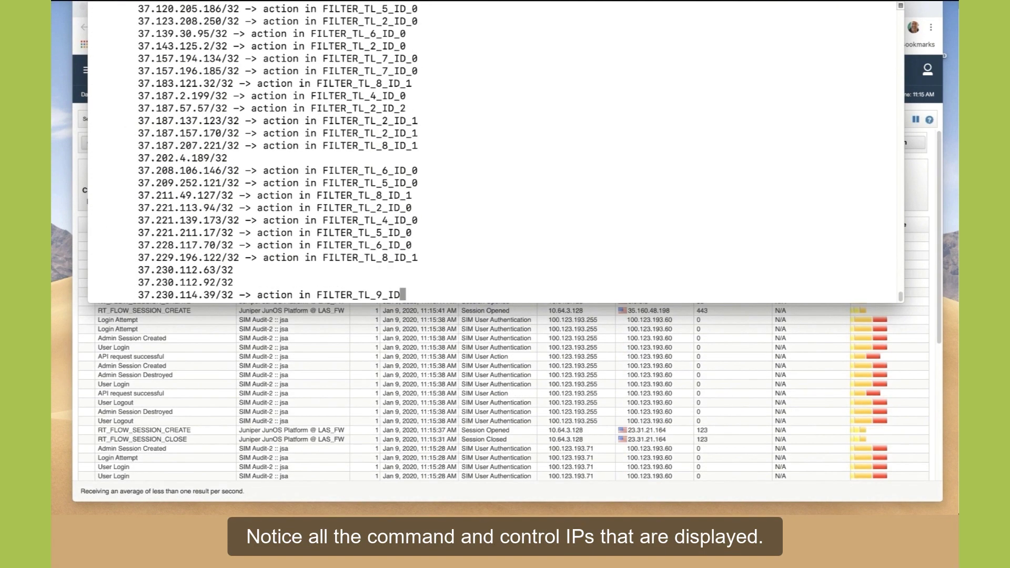
scroll(303, 220, up, 5)
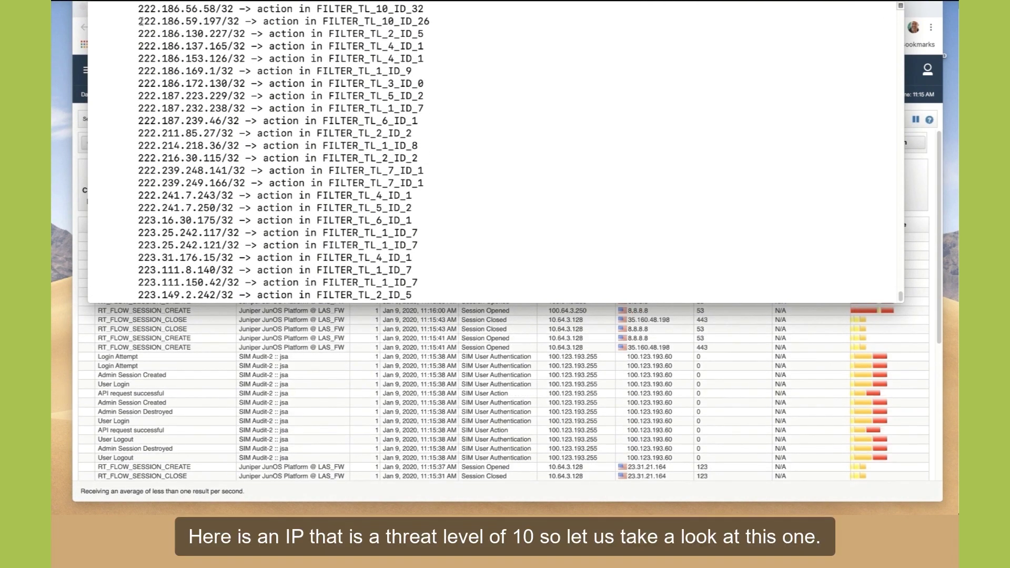
drag(191, 27, 208, 22)
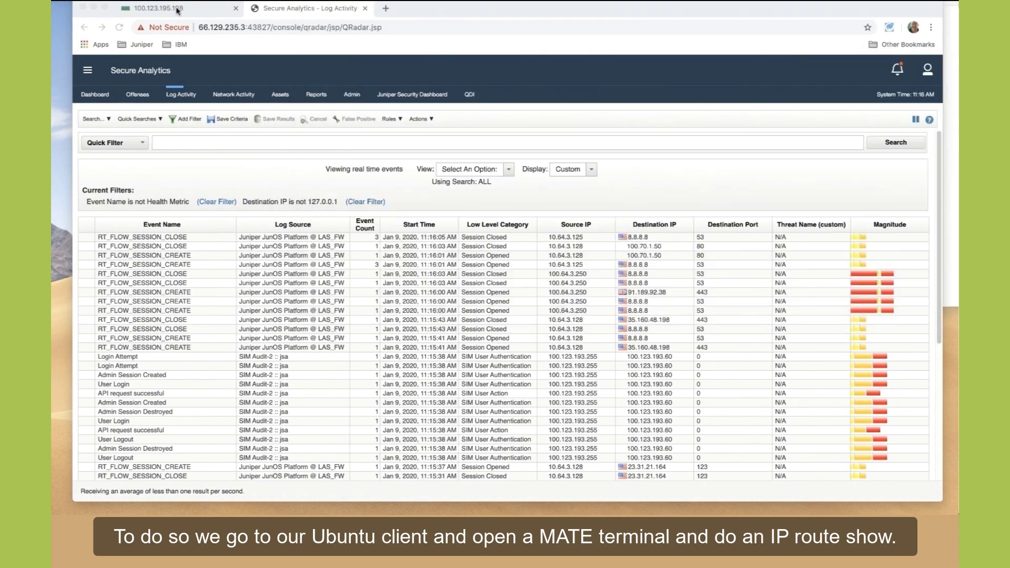
Open a MATE terminal on the remote Ubuntu desktop and list the client's routes with ip route show
click(176, 9)
click(111, 62)
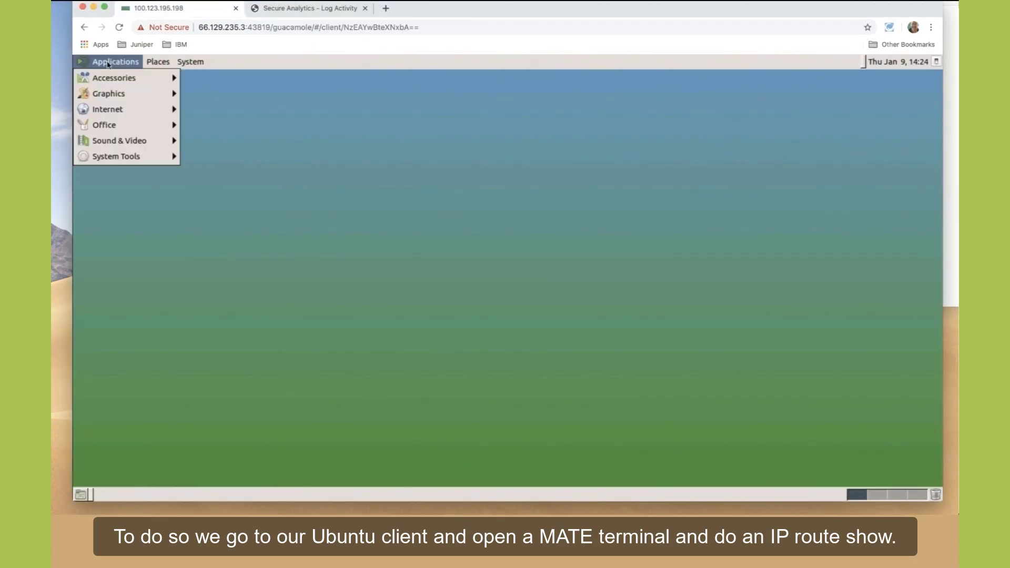
mouse_move(141, 158)
click(216, 220)
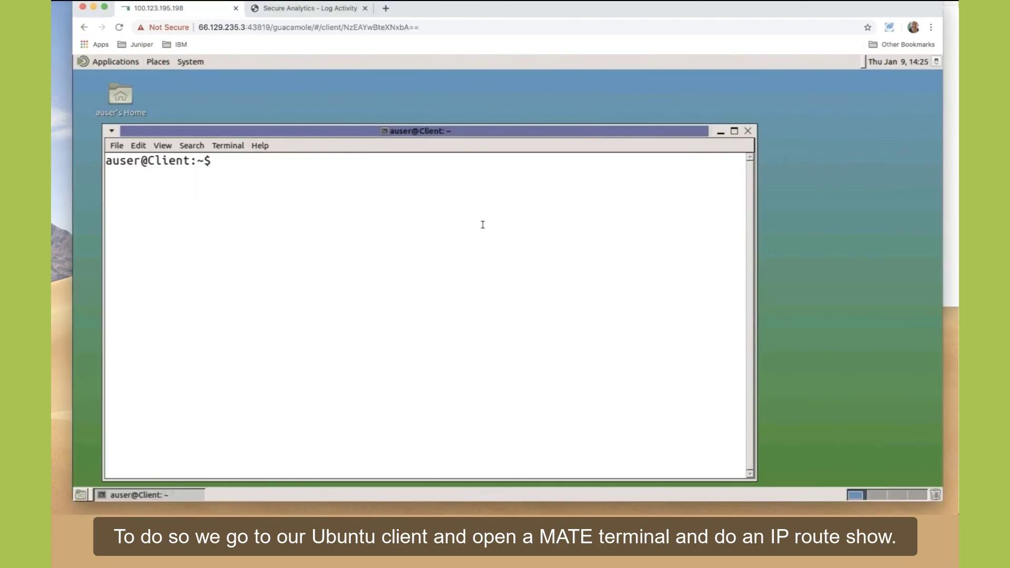
text(ip route show)
key(Return)
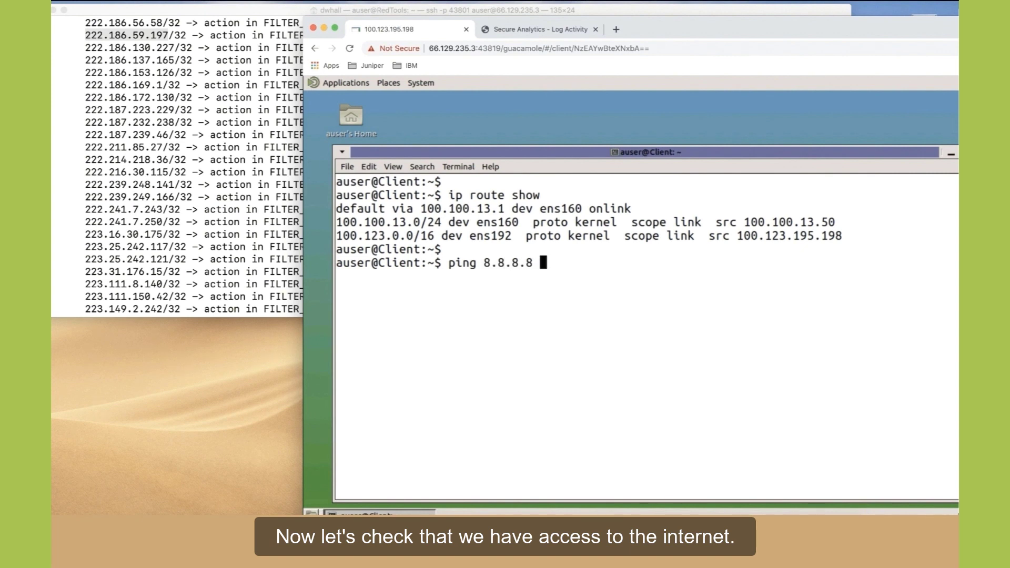
Ping 8.8.8.8 with 3 packets, then ping 222.186.59.197 with 3 packets
text(3)
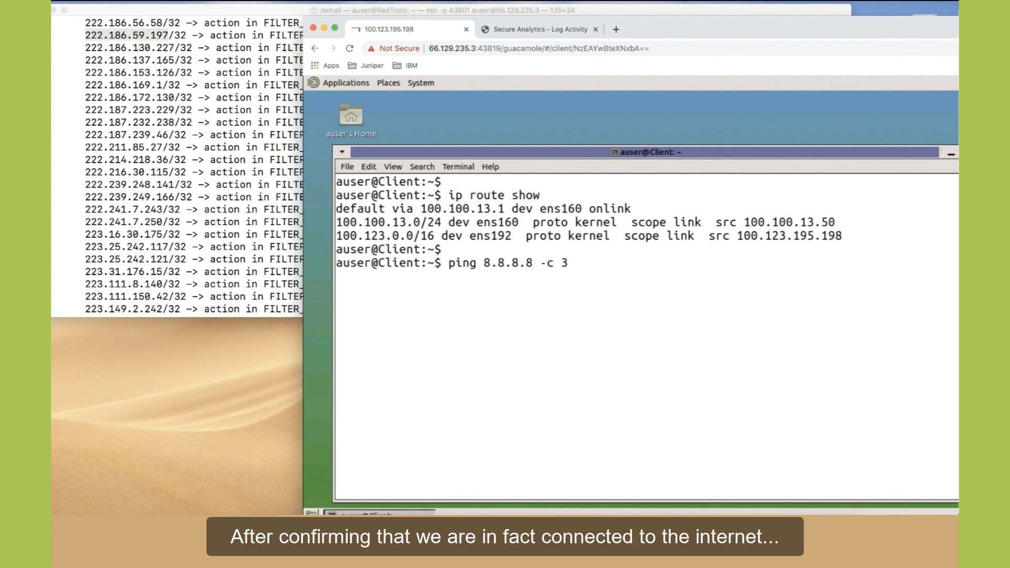
key(Return)
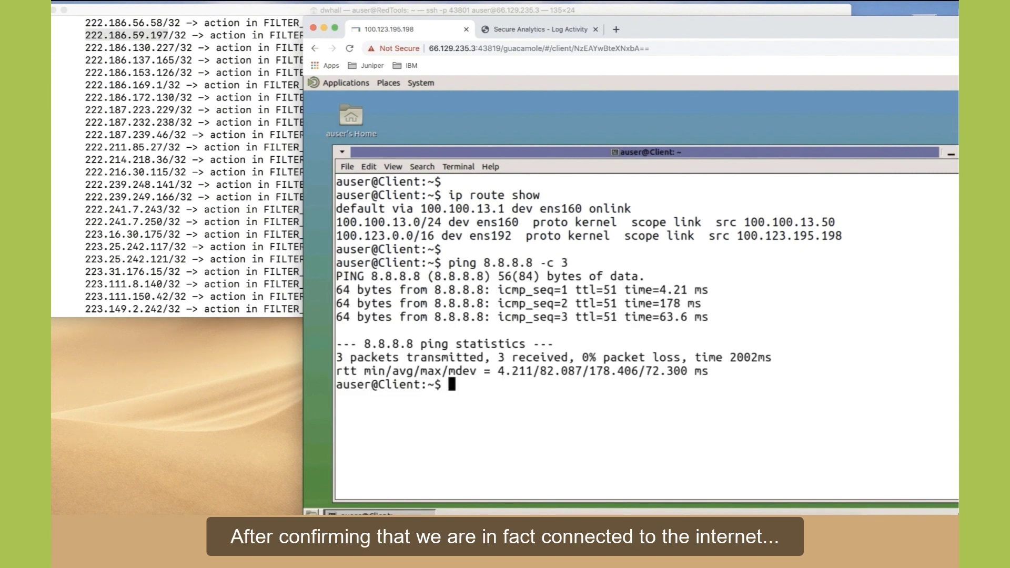
text(ping 222.)
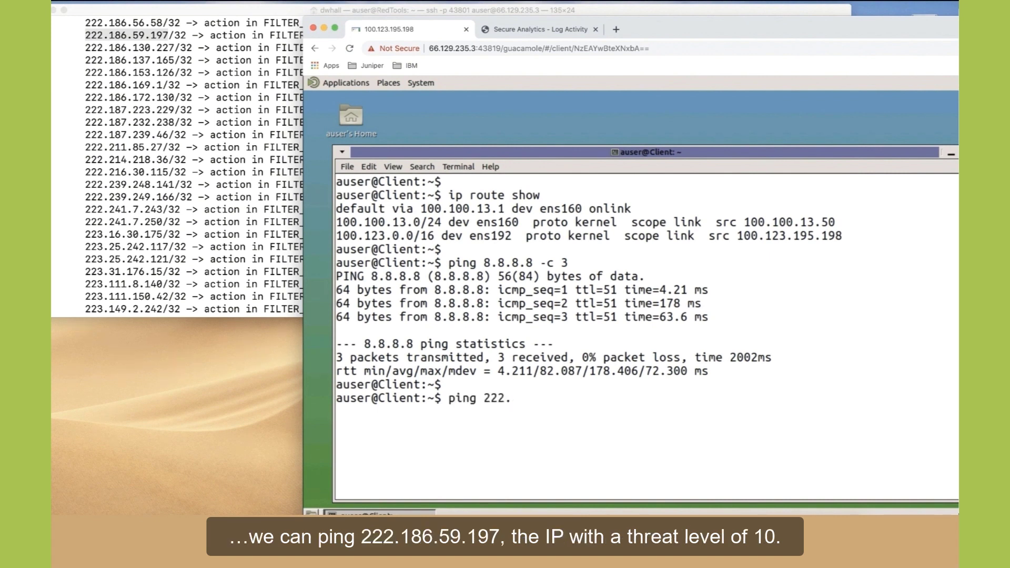
text(9.197 -c 3)
key(Return)
In Secure Analytics Log Activity, pause real-time streaming and open the Unknown log event's details
click(540, 29)
drag(670, 26, 459, 0)
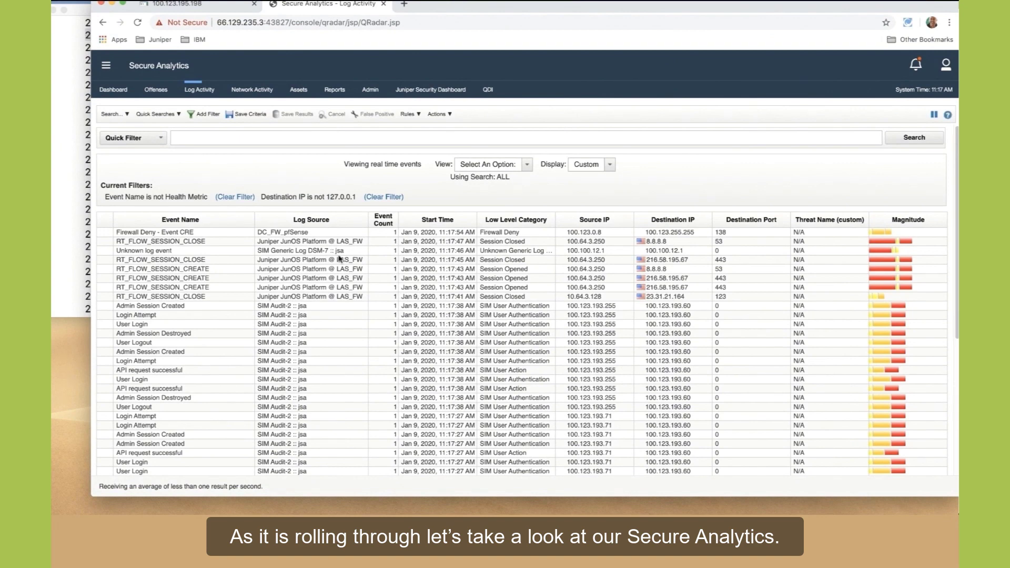
click(933, 115)
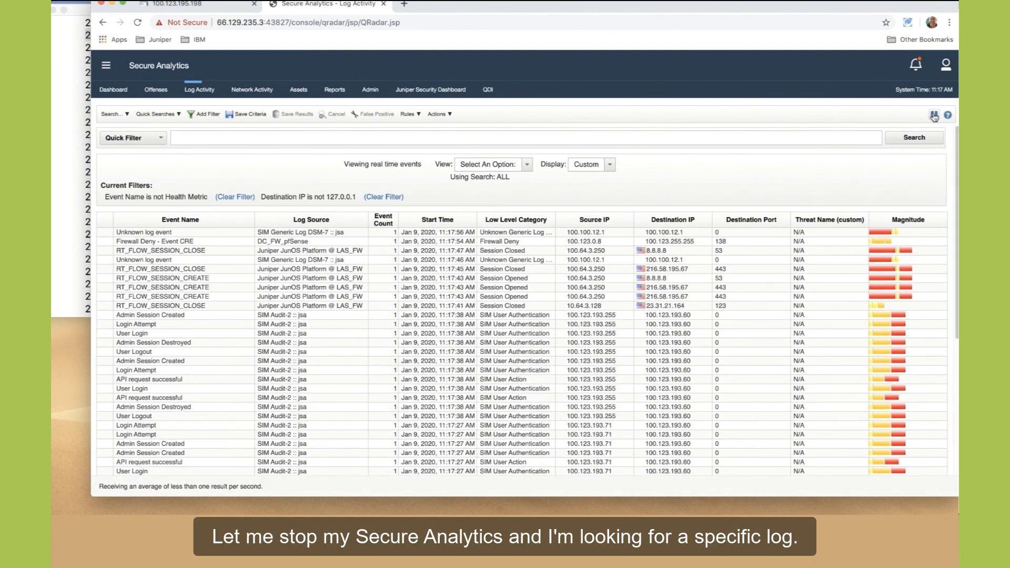
scroll(578, 334, down, 5)
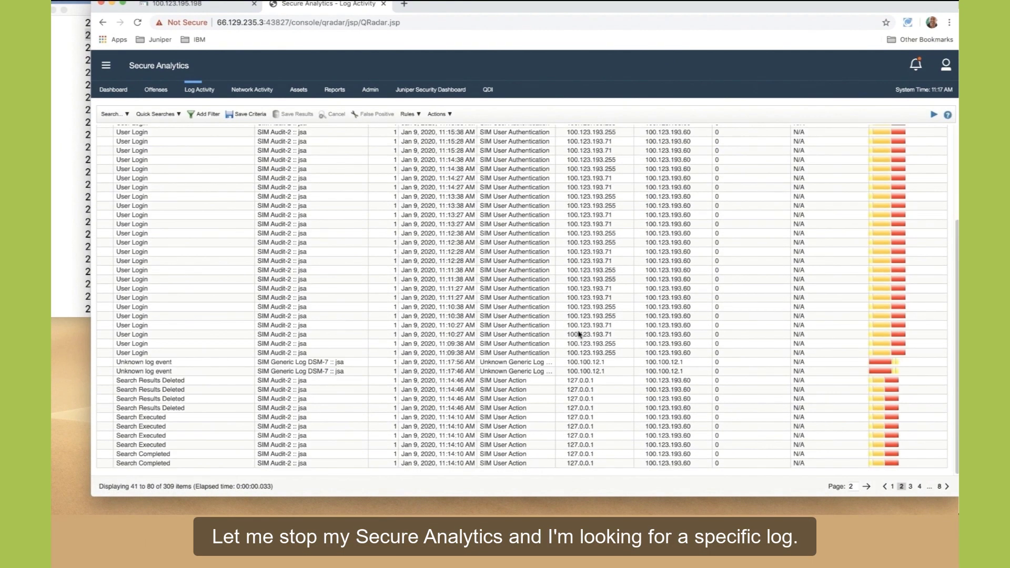
scroll(144, 394, up, 1)
click(144, 393)
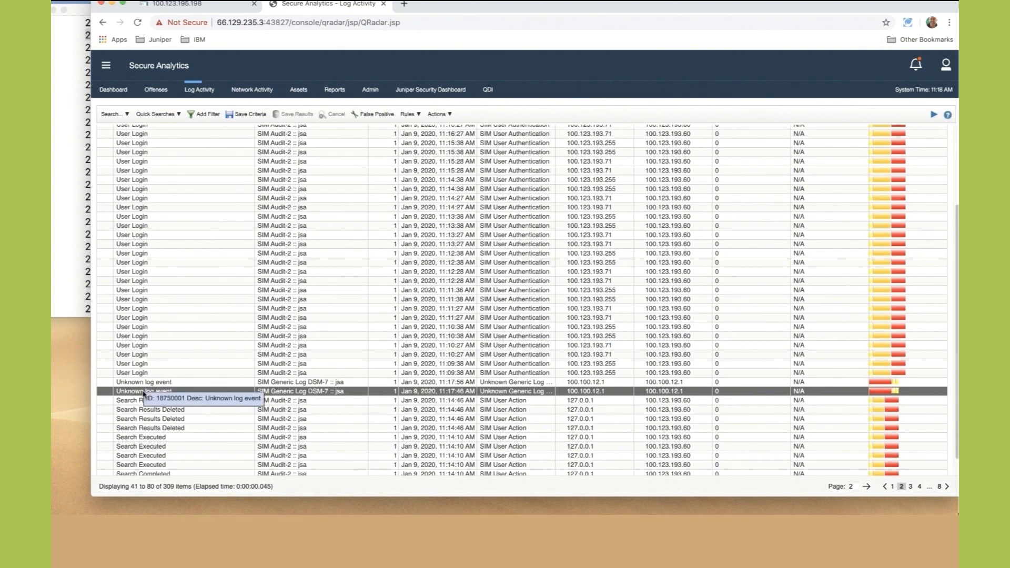
double_click(144, 393)
key(super+equal)
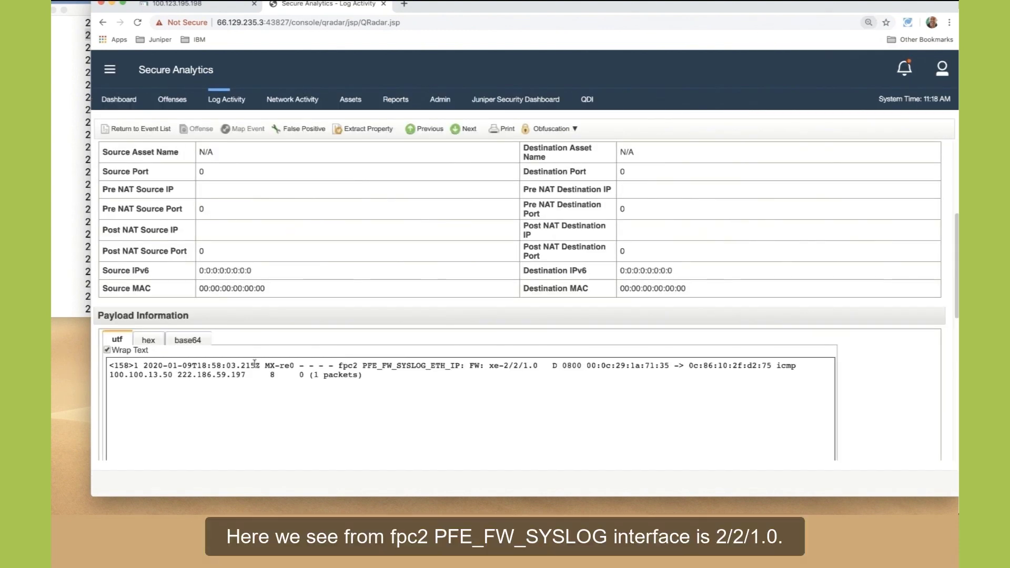
Highlight fpc2, destination 222.186.59.197, threat level 8 and the D drop action in the event payload
drag(337, 365, 531, 367)
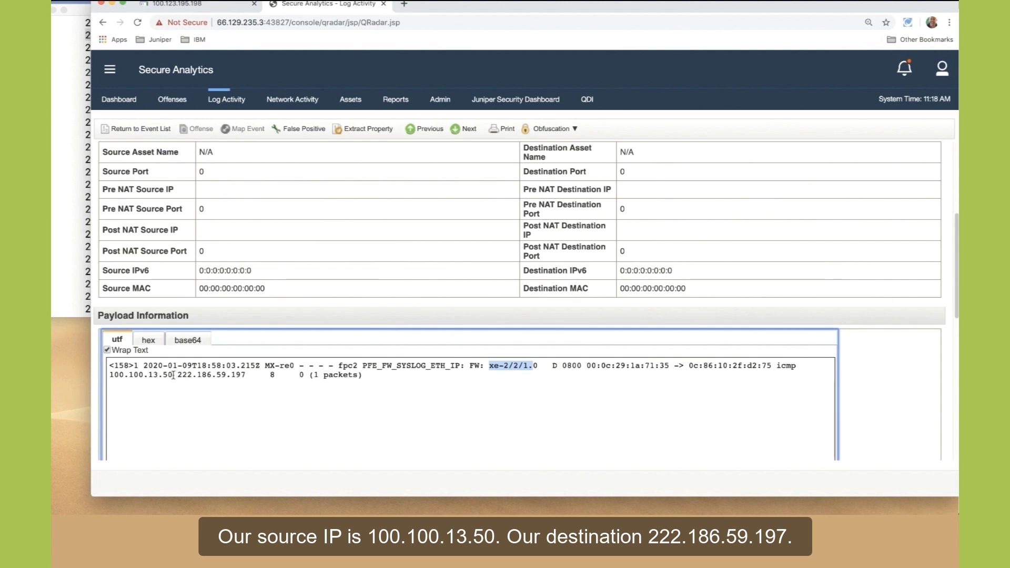
drag(177, 375, 258, 375)
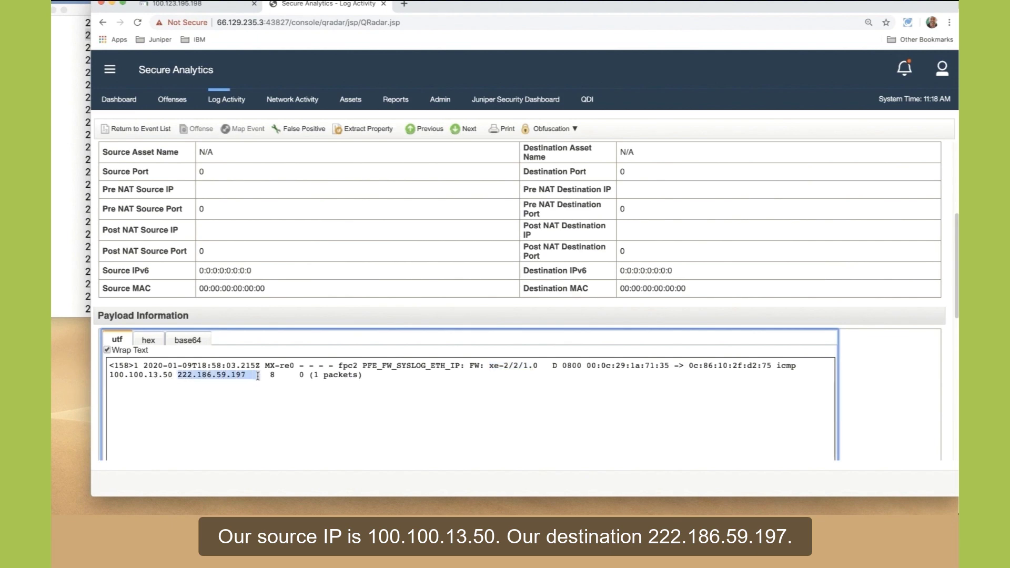
drag(448, 7, 616, 4)
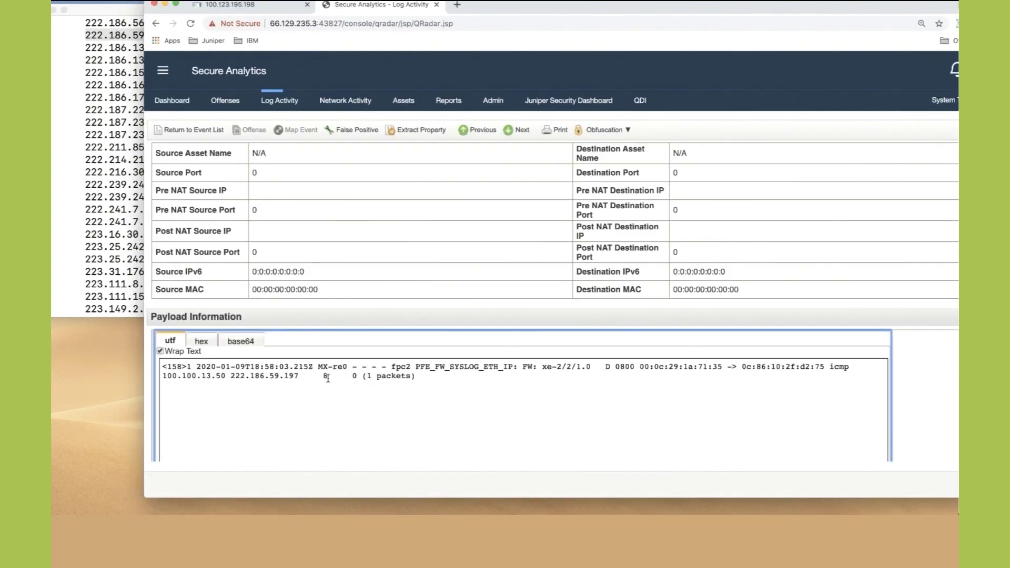
double_click(325, 376)
drag(613, 367, 603, 368)
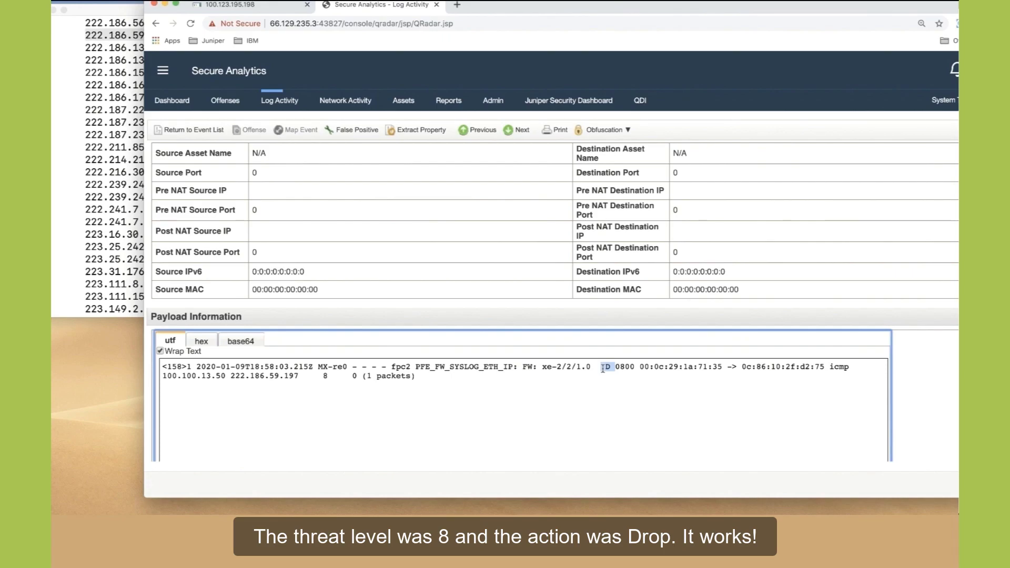